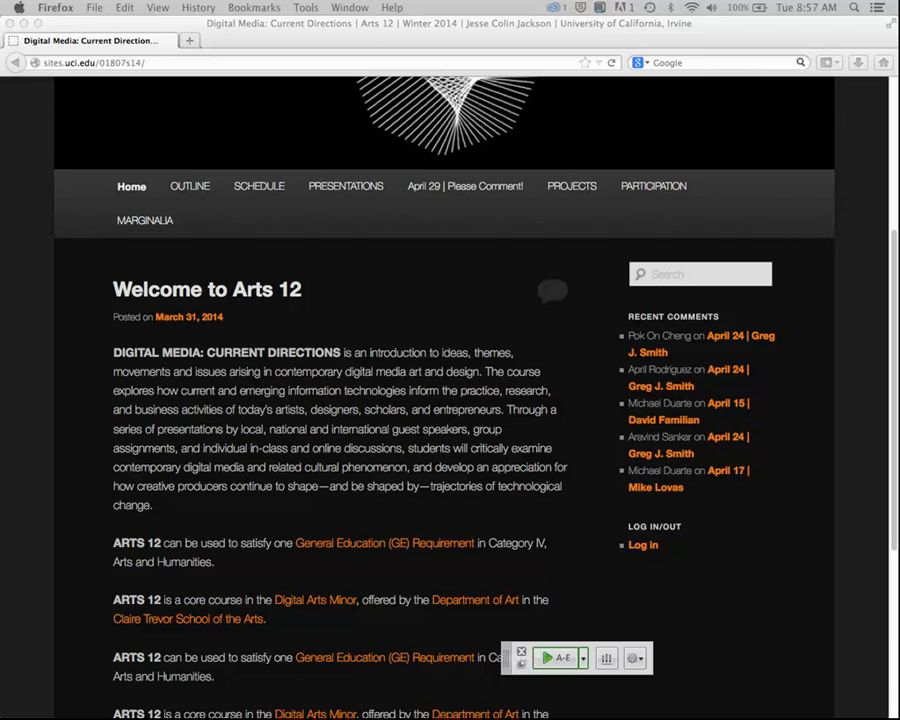
# Step: Log in to the course site through the UCInetID login page using the already filled-in credentials
pyautogui.click(643, 545)
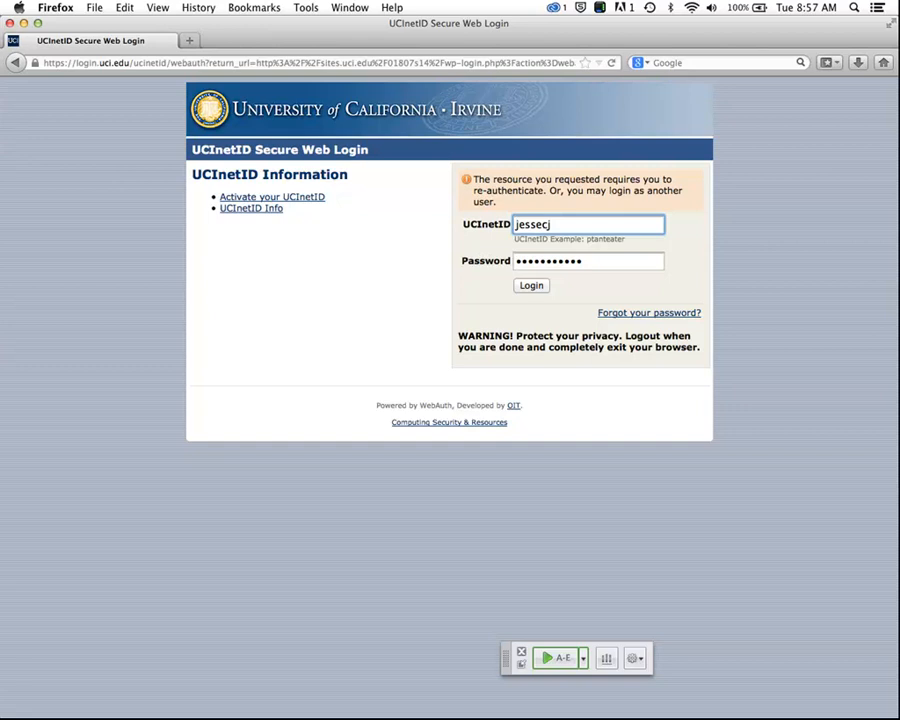
pyautogui.press('Return')
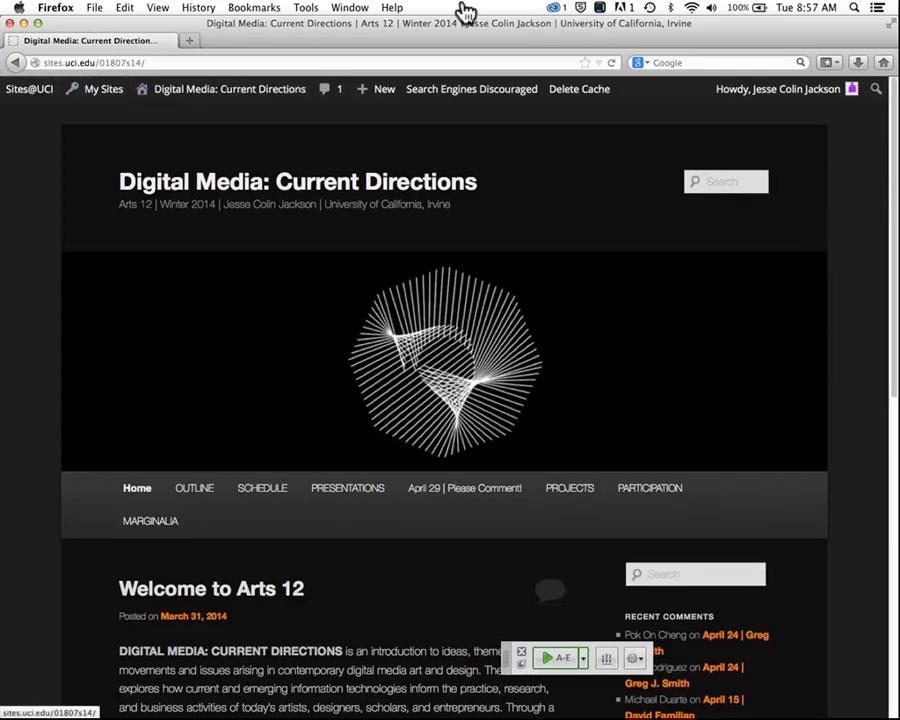
# Step: Go to the "1 | Group 1" page under PROJECTS and open it for editing
pyautogui.scroll(-3, 262, 357)
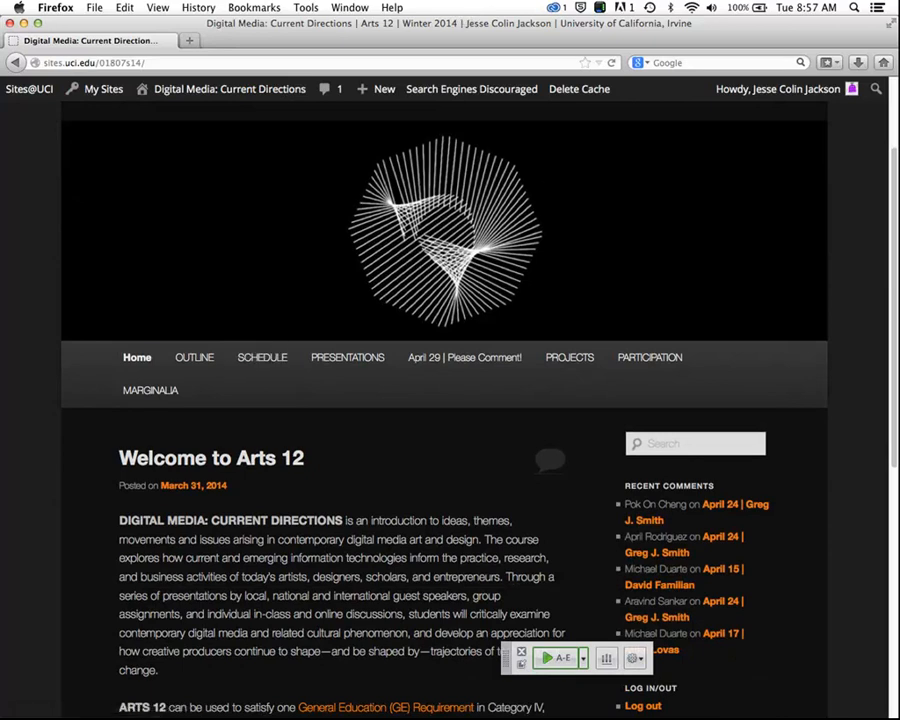
pyautogui.scroll(-3, 592, 266)
pyautogui.scroll(2, 336, 288)
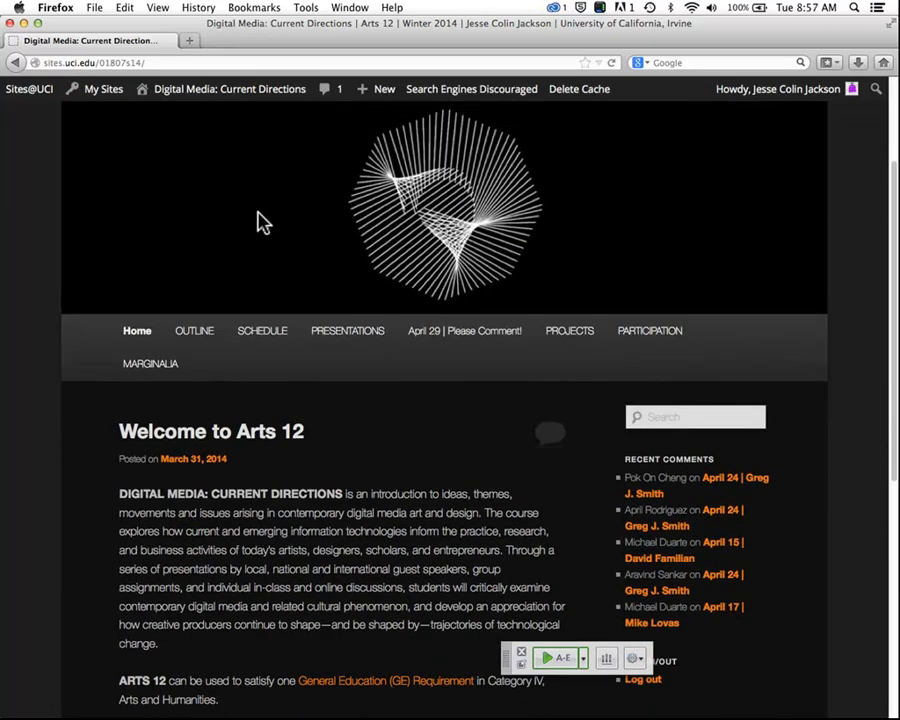
pyautogui.scroll(-6, 478, 245)
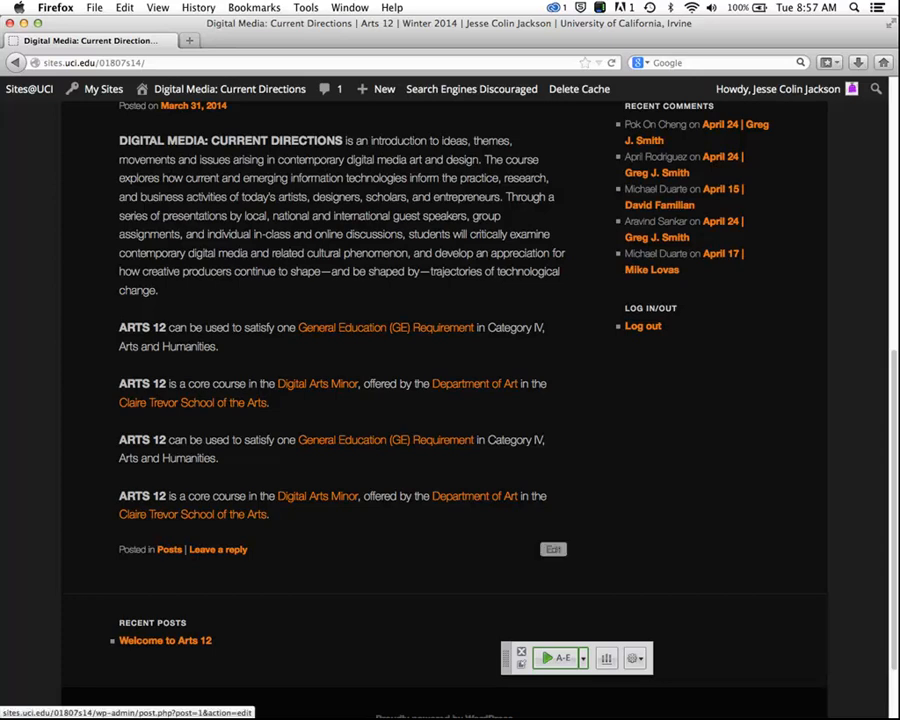
pyautogui.scroll(2, 553, 549)
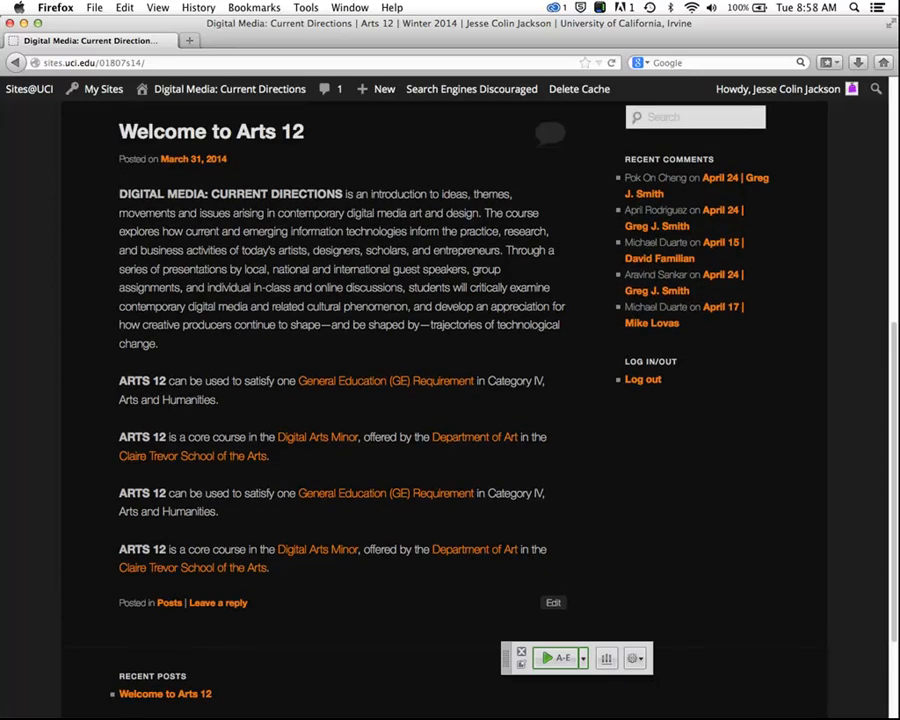
pyautogui.scroll(10, 445, 400)
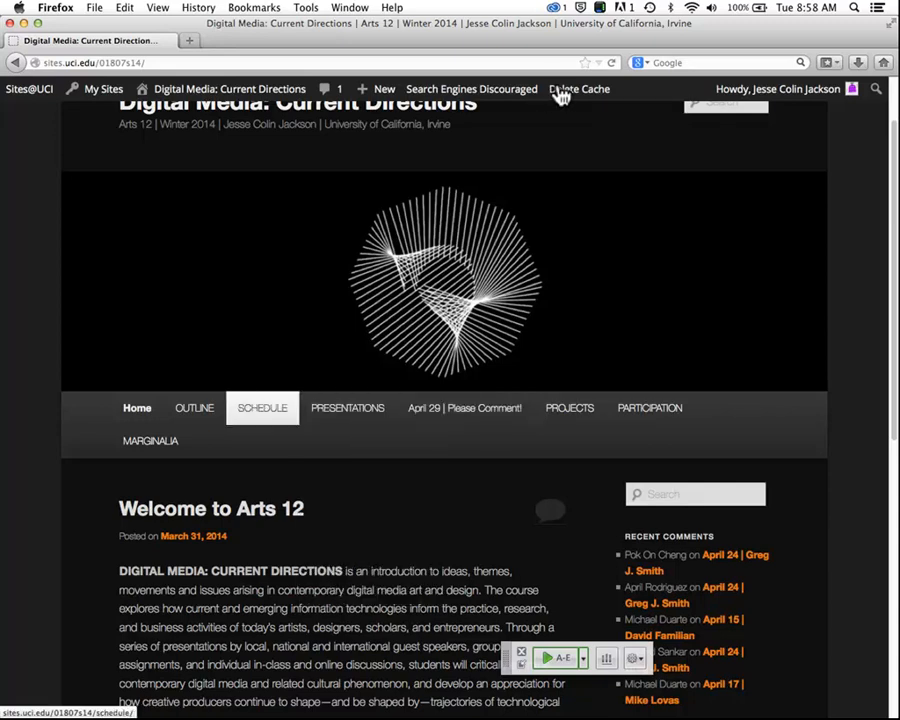
pyautogui.moveTo(569, 408)
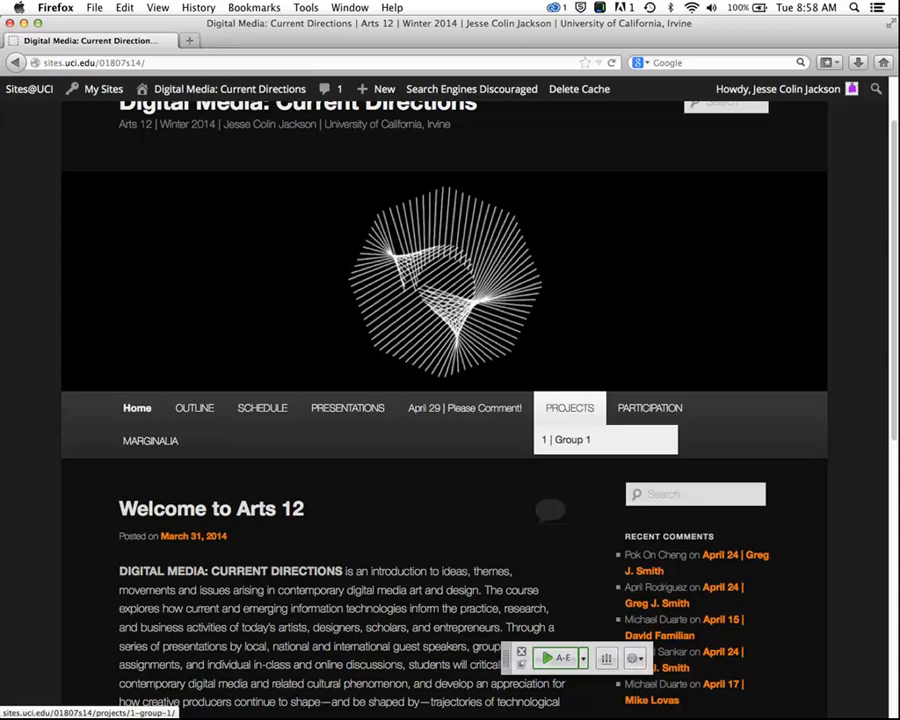
pyautogui.click(566, 439)
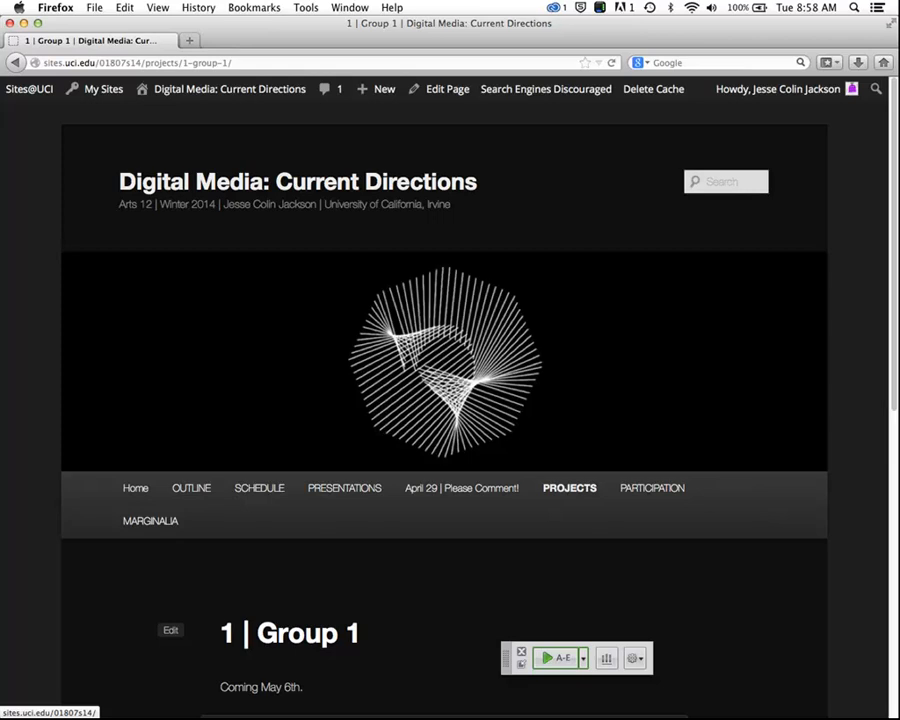
pyautogui.scroll(-2, 570, 480)
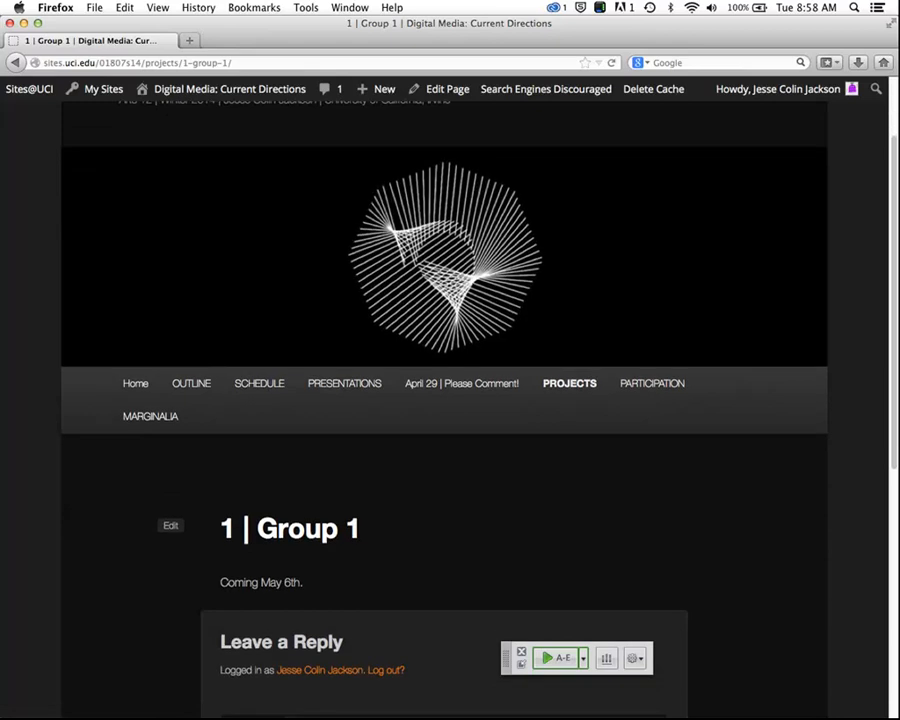
pyautogui.scroll(-1, 540, 400)
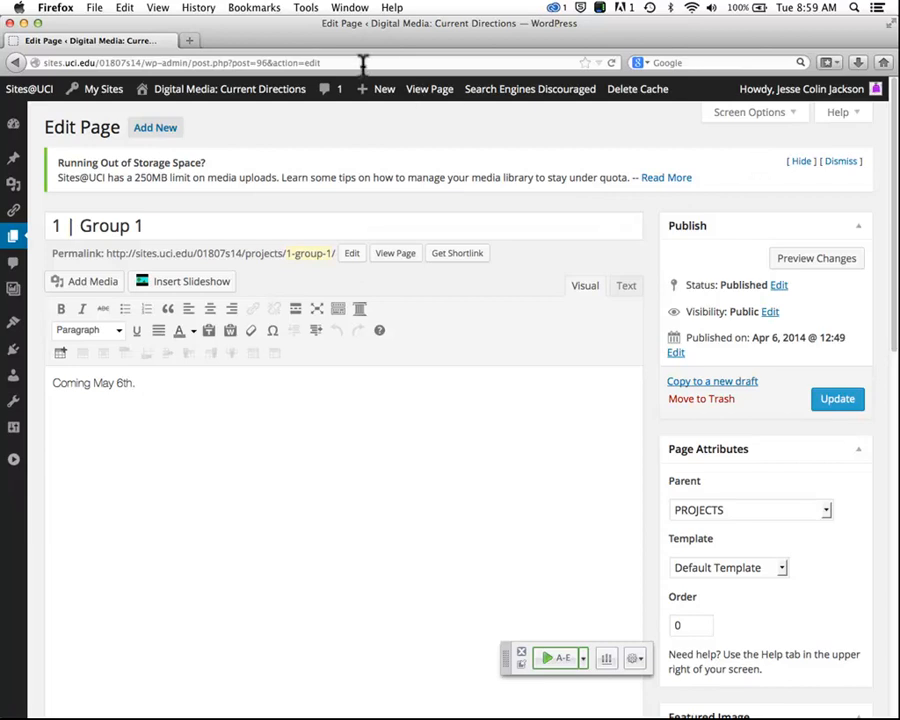
# Step: Replace the "Coming May 6th." placeholder text in the page body with "Here's my summary."
pyautogui.moveTo(140, 384); pyautogui.dragTo(12, 378)
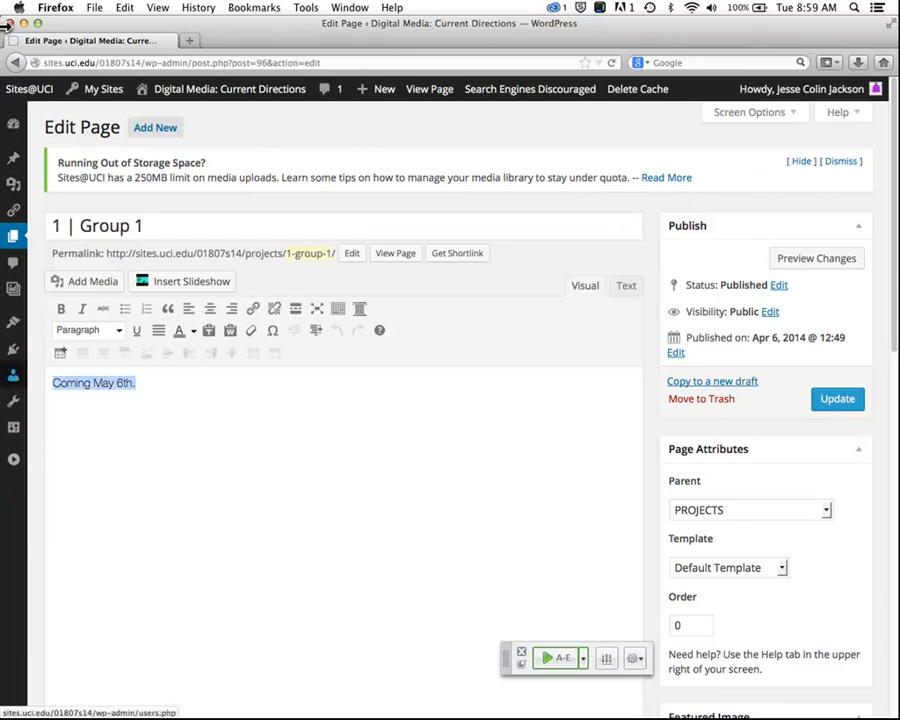
pyautogui.write('This')
pyautogui.press('BackSpace')
pyautogui.press('BackSpace')
pyautogui.press('BackSpace')
pyautogui.press('BackSpace')
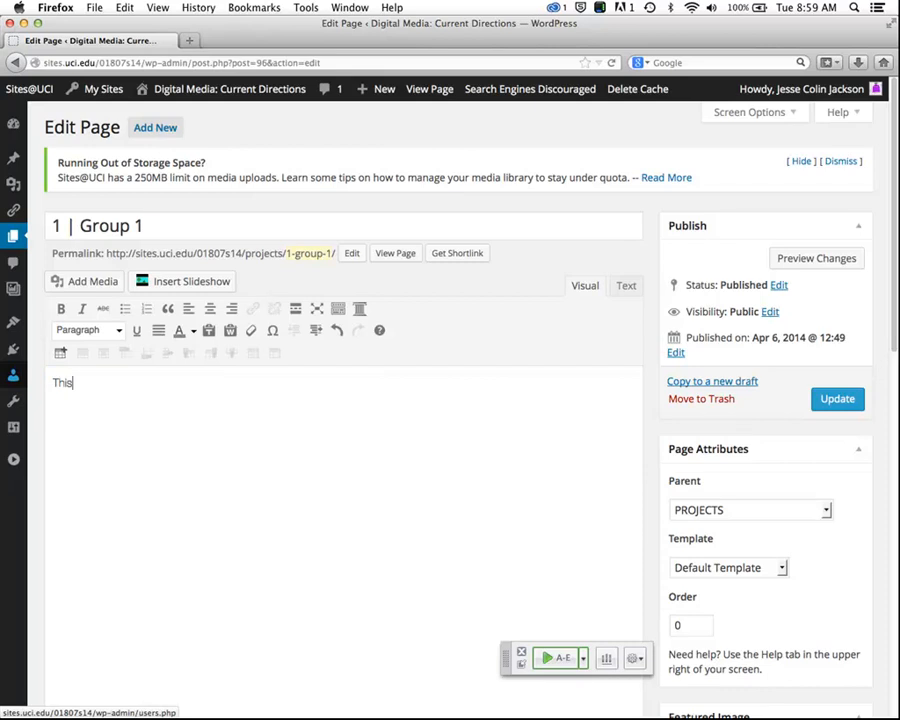
pyautogui.write('he')
pyautogui.press('BackSpace')
pyautogui.press('BackSpace')
pyautogui.press('BackSpace')
pyautogui.write("Here's my summary.")
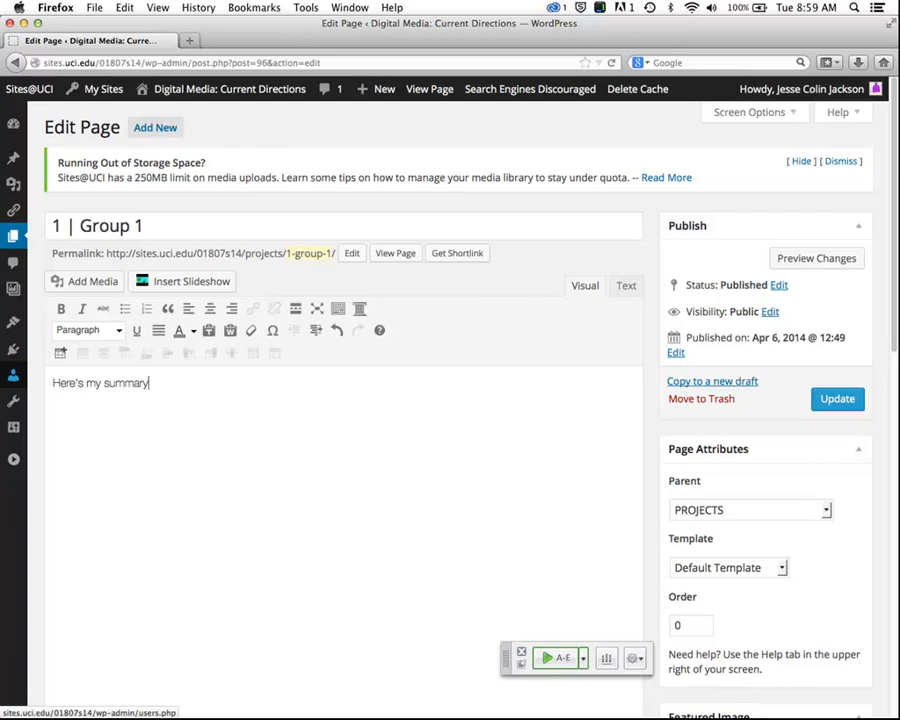
# Step: Below the summary, add a "--" divider, the paragraph "Here's our three topics. One group member made a video!" and another "--" divider
pyautogui.press('Return')
pyautogui.press('Return')
pyautogui.write('--')
pyautogui.press('Return')
pyautogui.press('Return')
pyautogui.write("Here's our three topics")
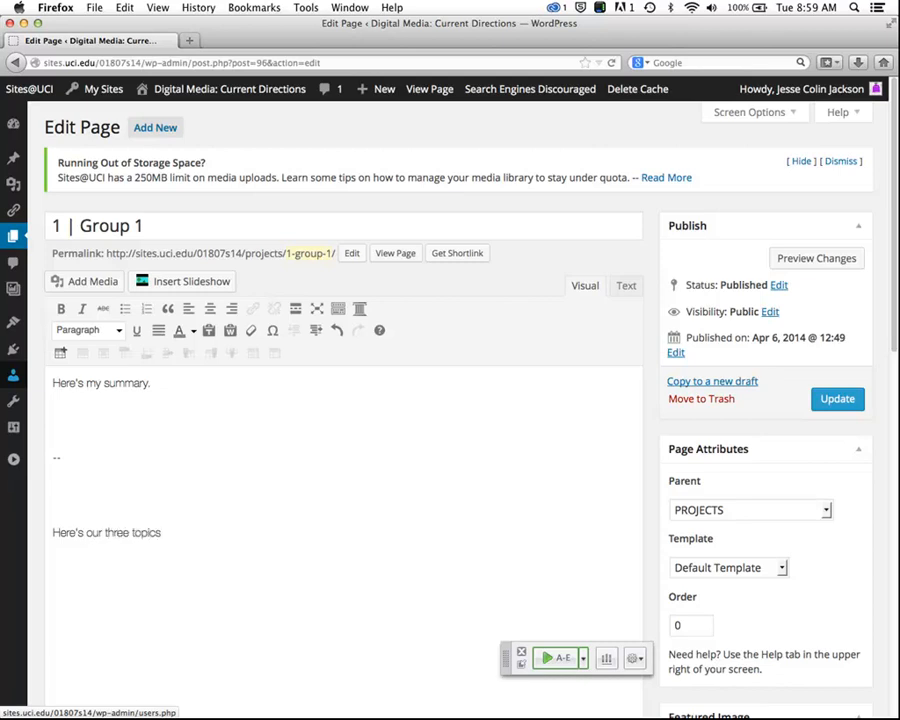
pyautogui.write('. One group member made')
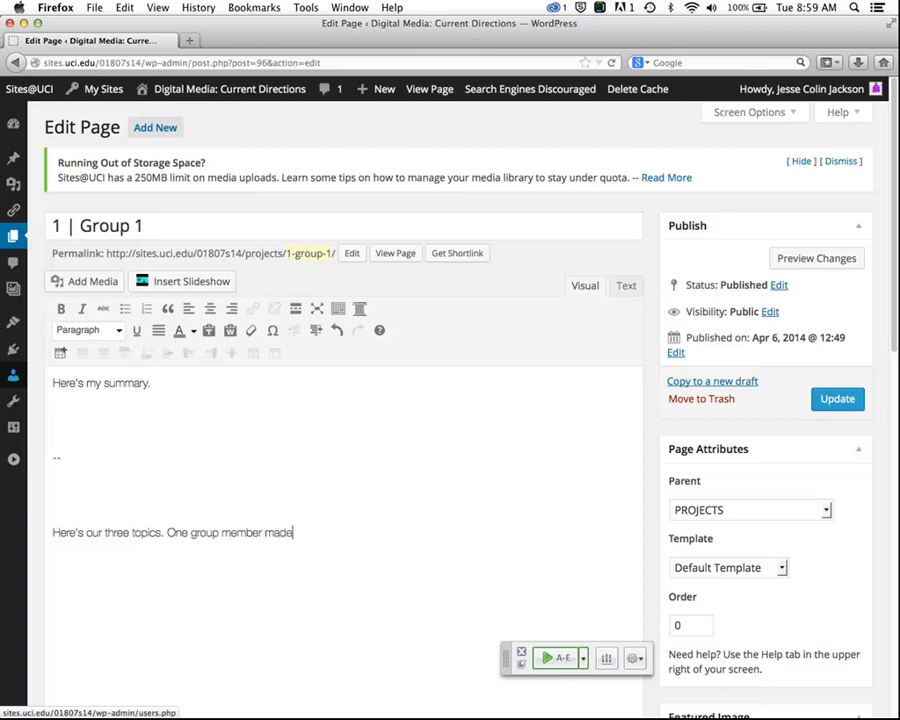
pyautogui.write(' a video!')
pyautogui.press('Return')
pyautogui.press('Return')
pyautogui.write('--')
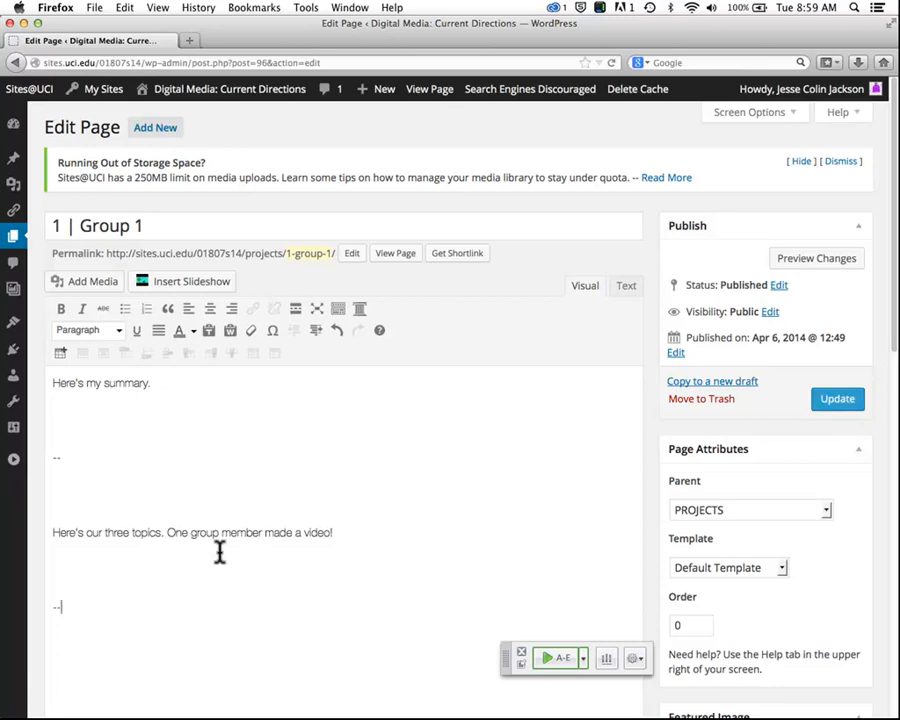
pyautogui.press('Return')
pyautogui.write('If you wanb')
pyautogui.press('BackSpace')
pyautogui.press('BackSpace')
pyautogui.press('BackSpace')
pyautogui.press('BackSpace')
pyautogui.press('BackSpace')
pyautogui.press('BackSpace')
pyautogui.press('BackSpace')
pyautogui.press('BackSpace')
pyautogui.press('BackSpace')
pyautogui.press('BackSpace')
pyautogui.press('BackSpace')
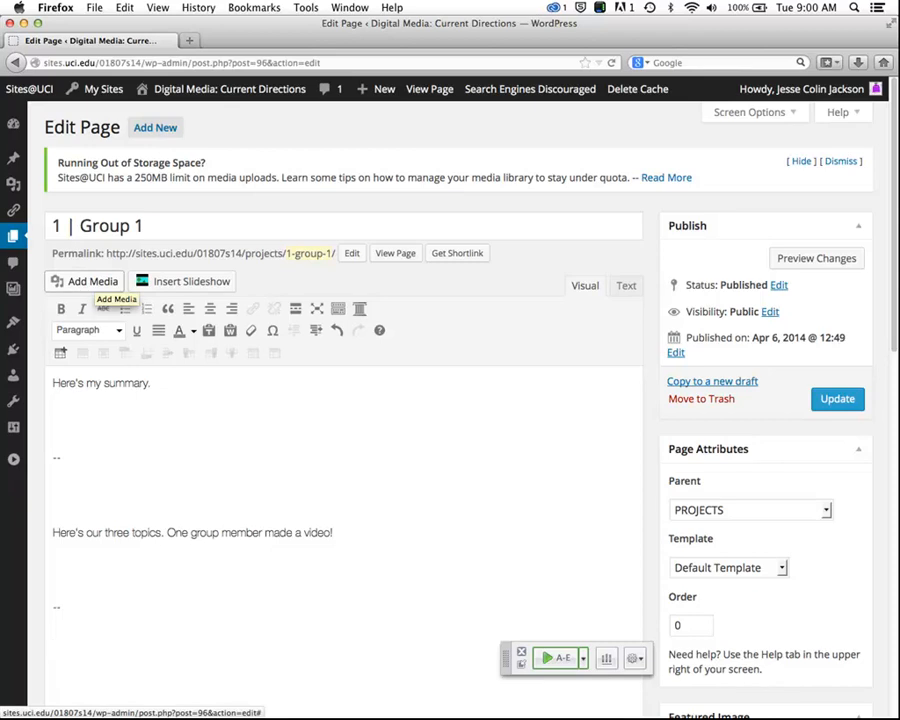
# Step: Insert the image cropped-photo-main_header.jpg from the media library below the last divider at Medium size, 300 × 86
pyautogui.click(85, 281)
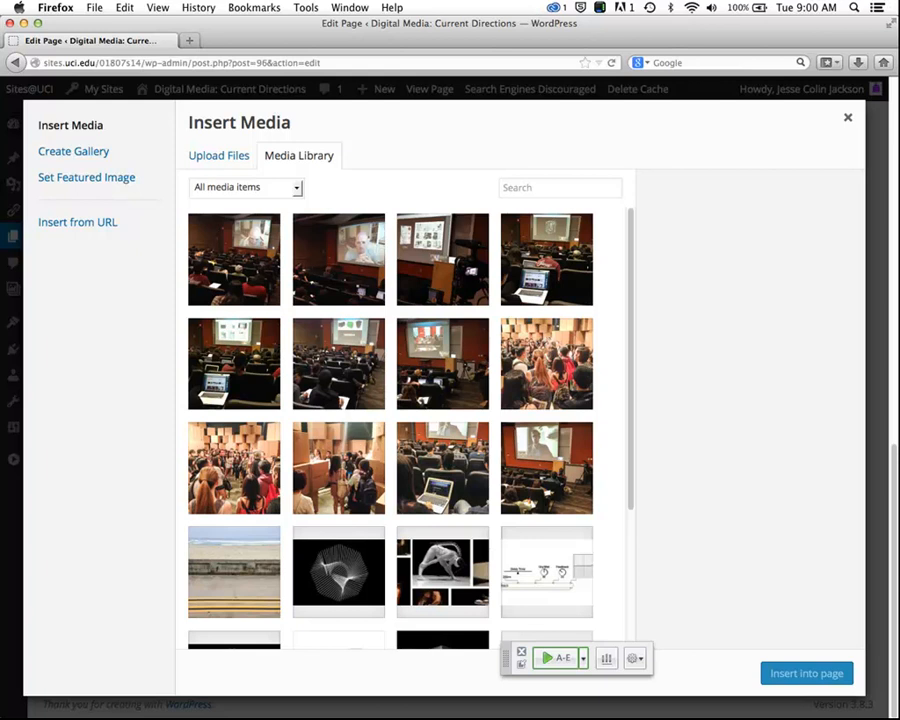
pyautogui.click(218, 156)
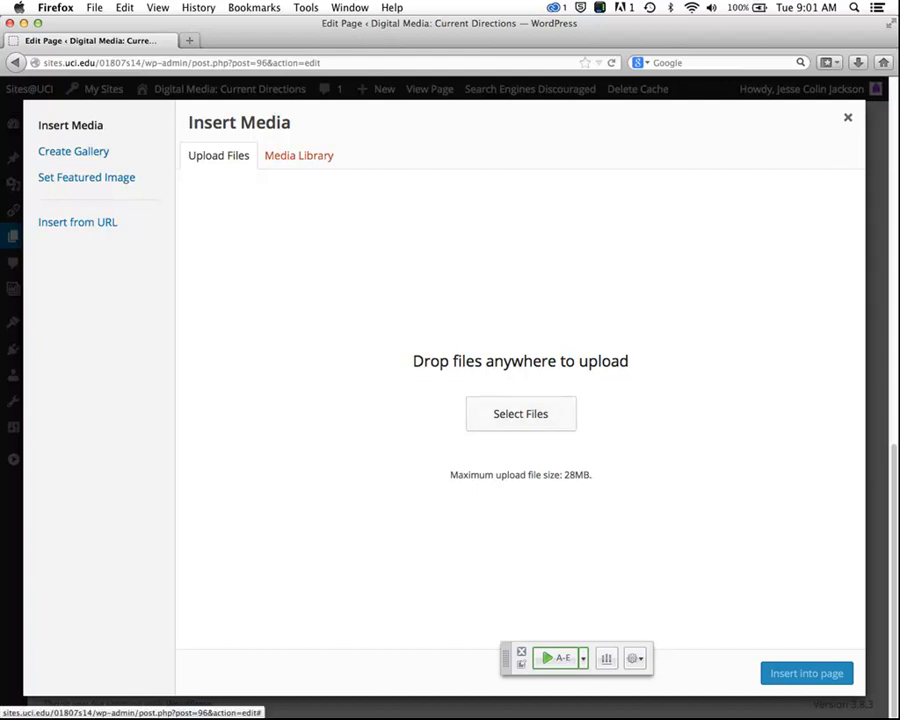
pyautogui.click(298, 155)
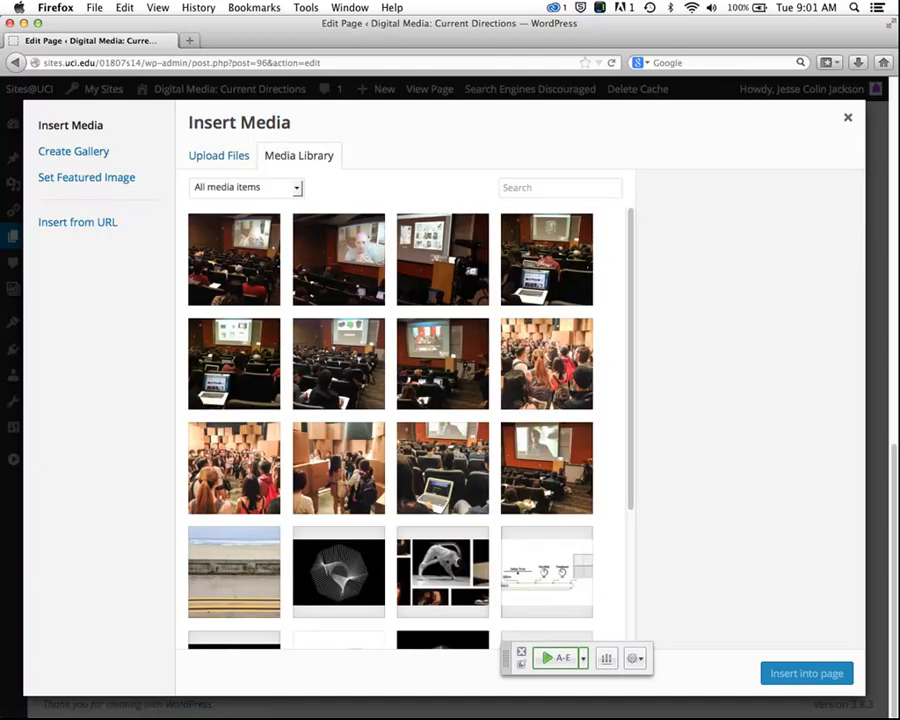
pyautogui.click(338, 572)
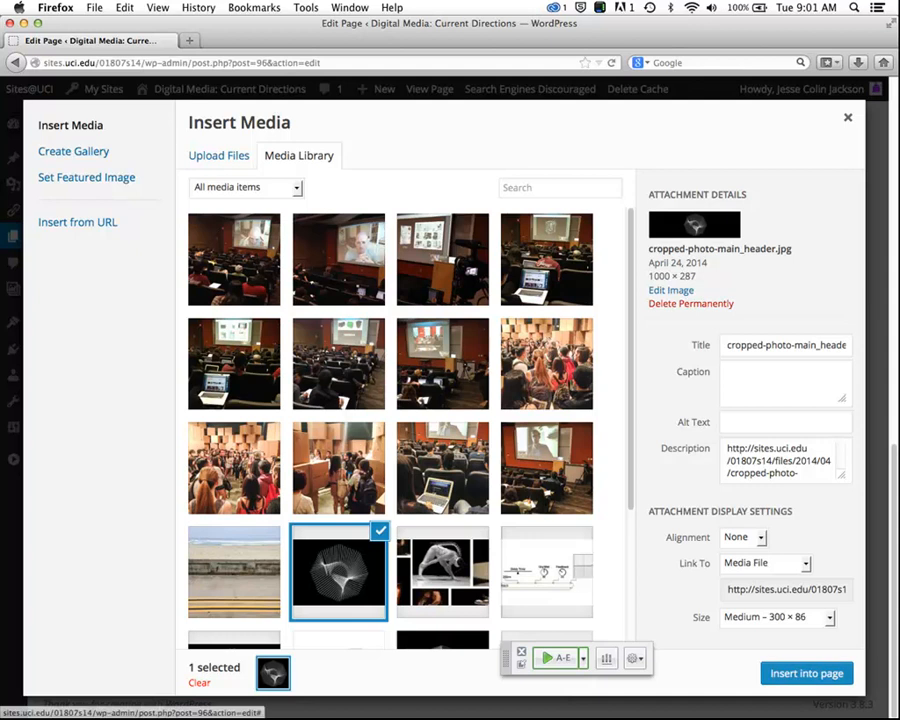
pyautogui.click(807, 673)
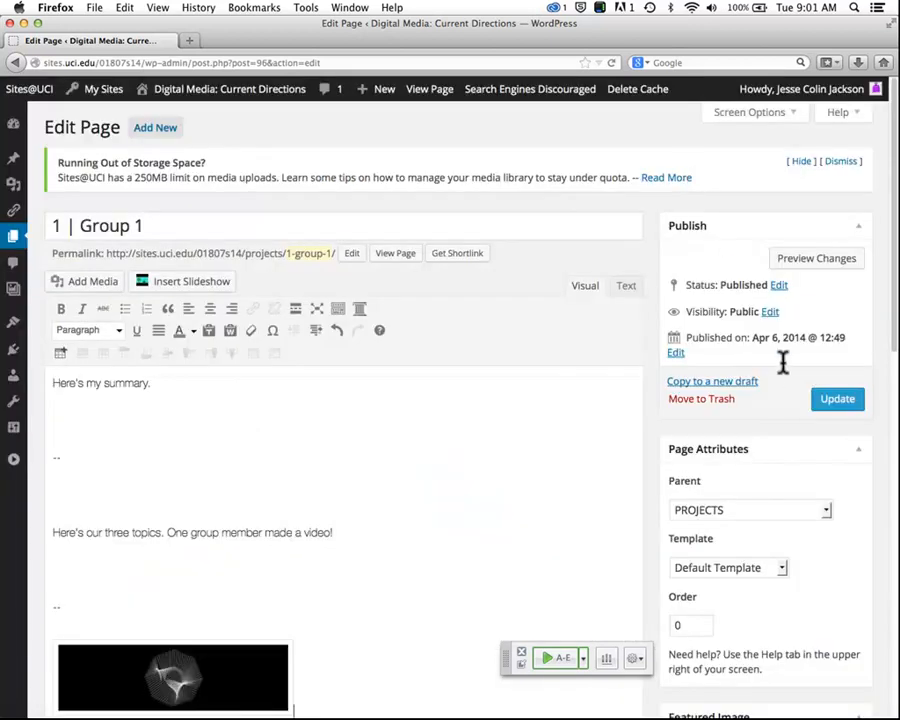
pyautogui.scroll(-2, 780, 370)
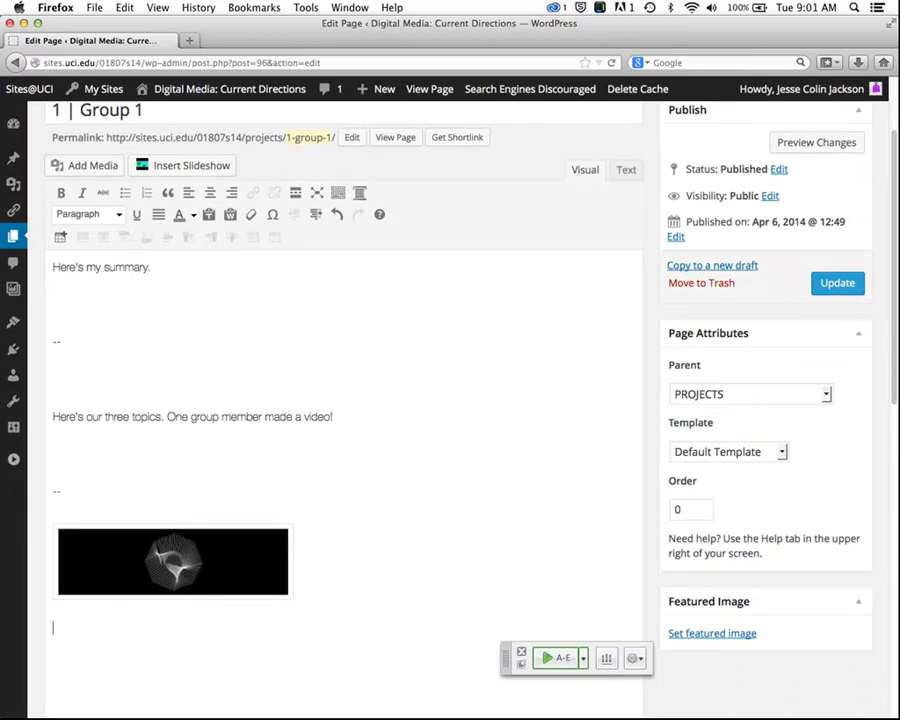
pyautogui.scroll(3, 450, 400)
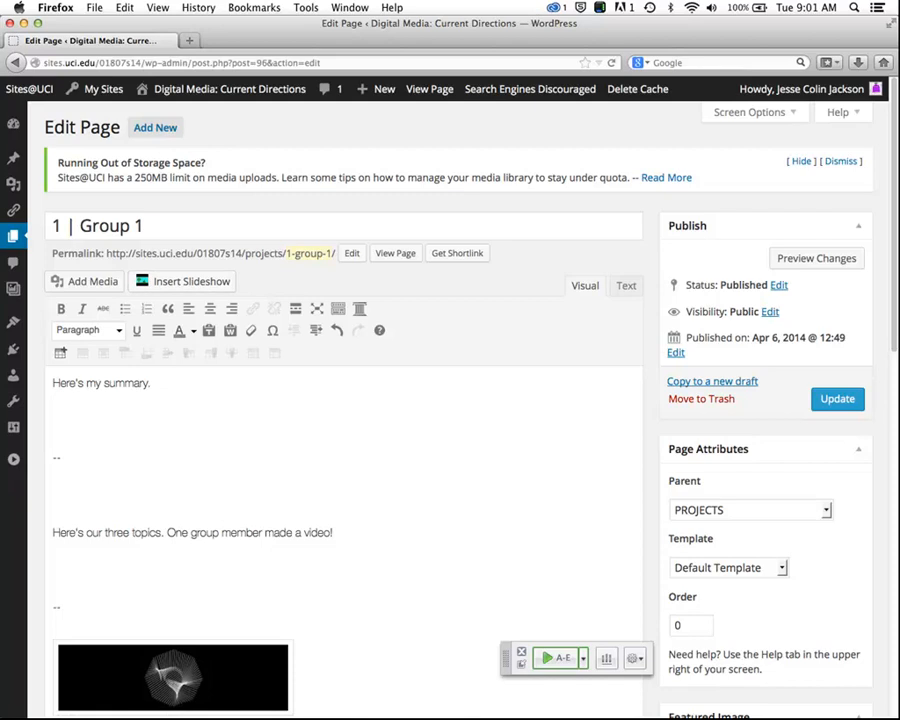
pyautogui.click(838, 399)
pyautogui.scroll(-1, 450, 400)
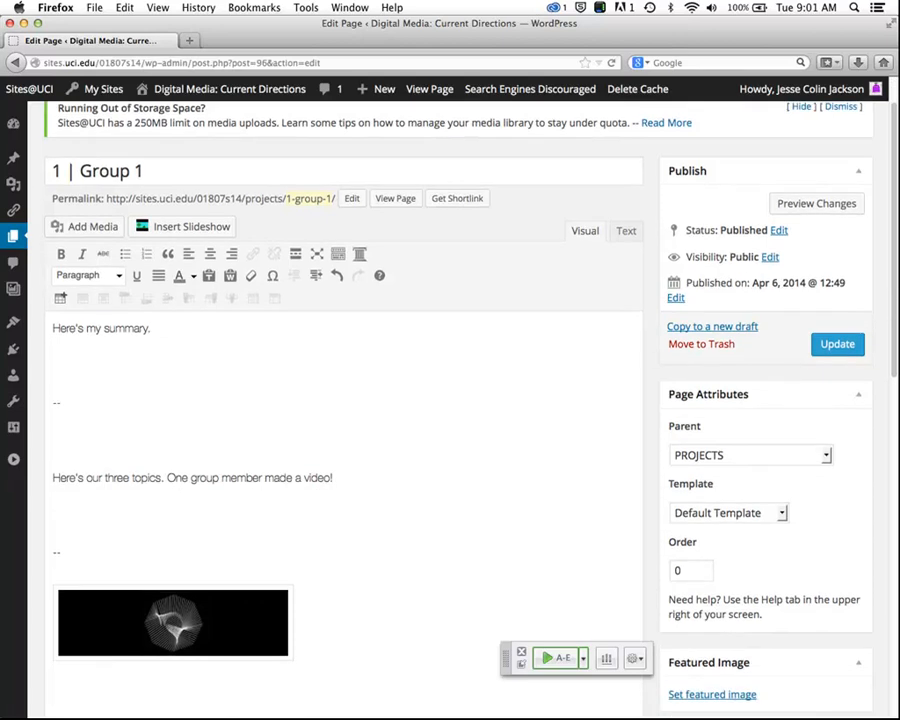
pyautogui.scroll(-1, 450, 400)
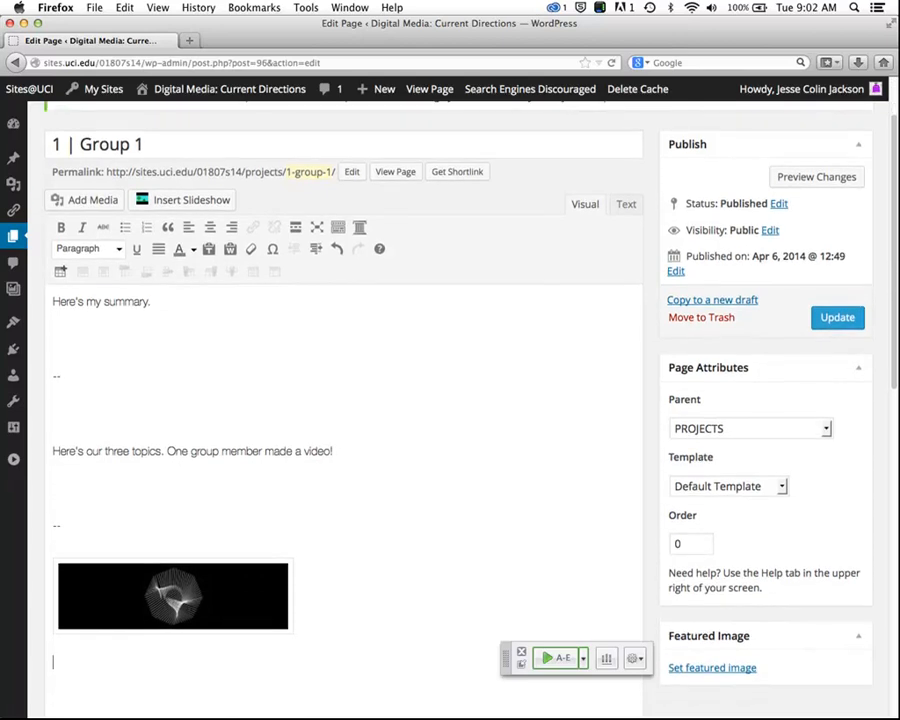
pyautogui.scroll(-3, 340, 400)
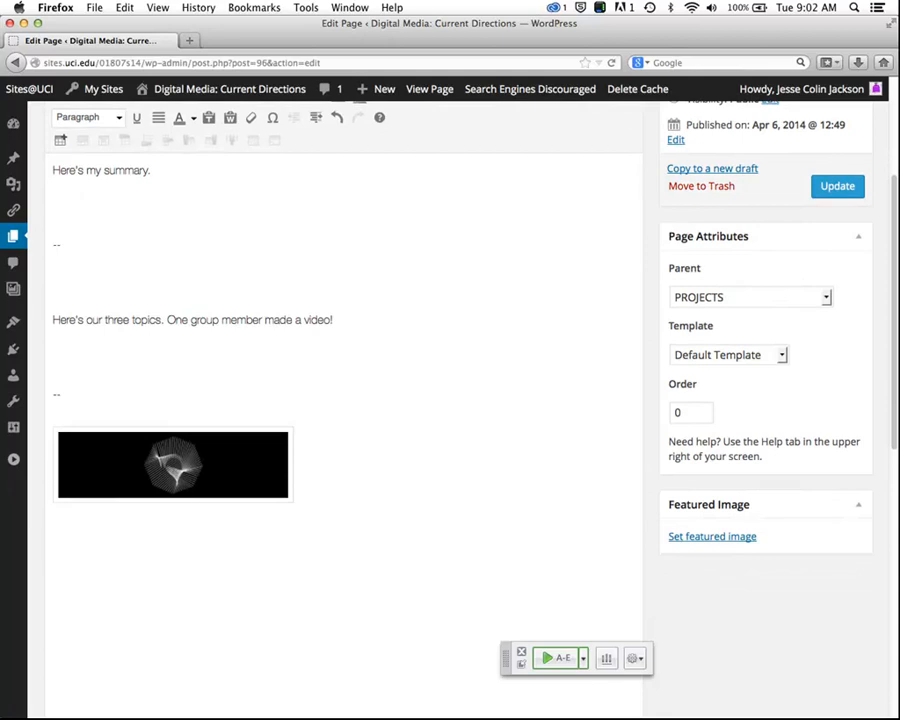
pyautogui.scroll(5, 340, 400)
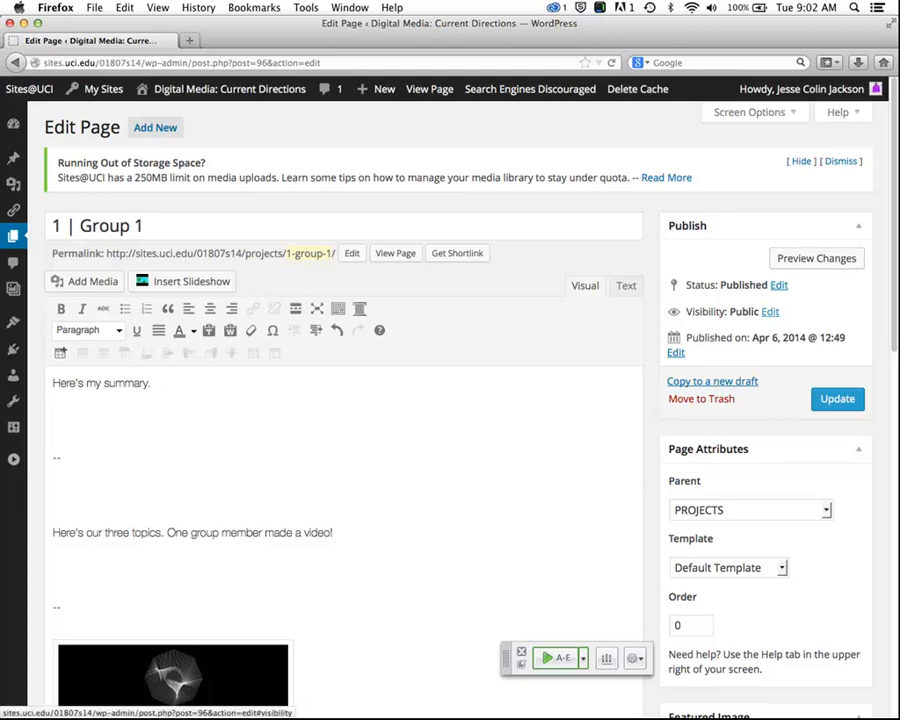
# Step: Show the page's visibility options and set its publish status to Draft
pyautogui.click(770, 311)
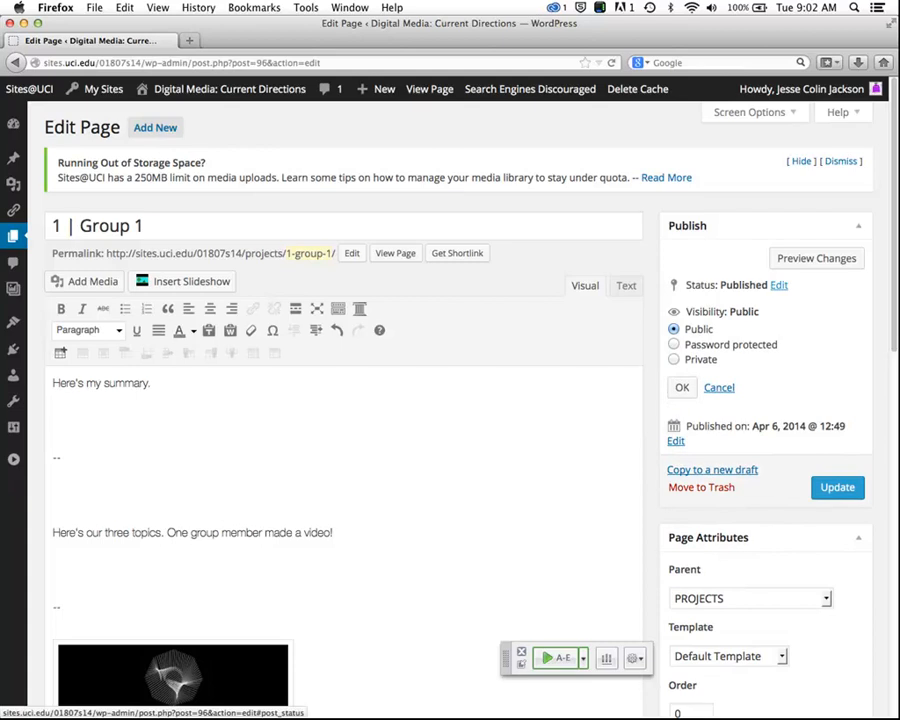
pyautogui.click(779, 285)
pyautogui.click(716, 307)
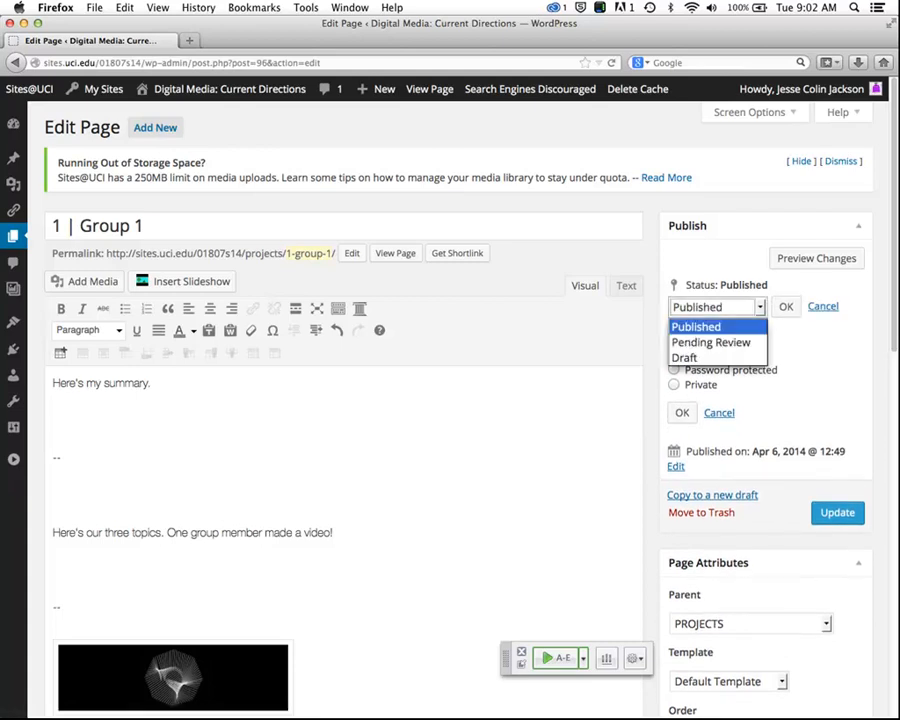
pyautogui.click(684, 357)
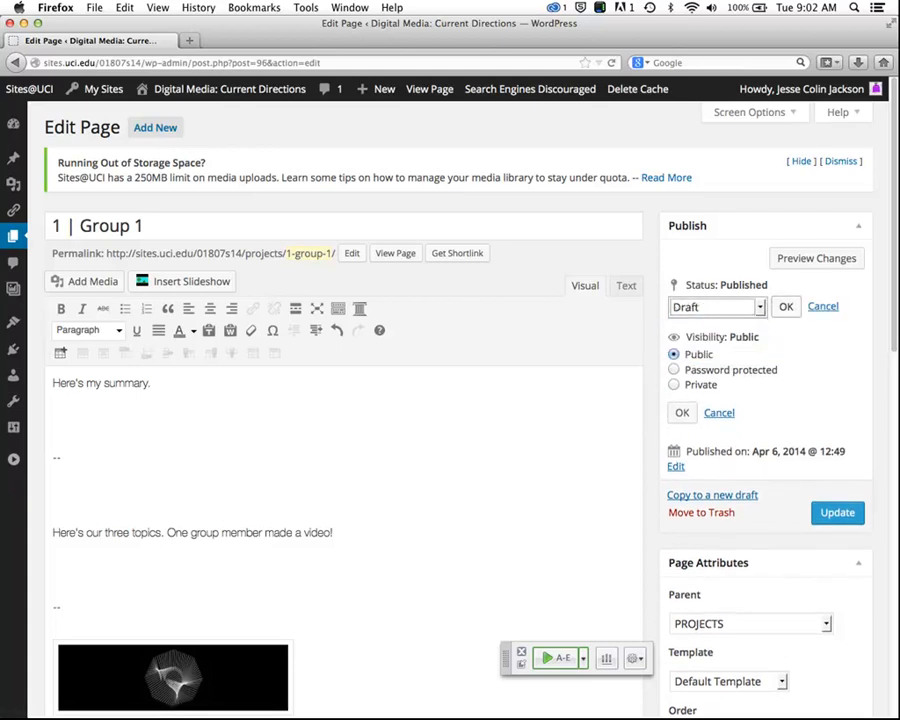
pyautogui.click(786, 306)
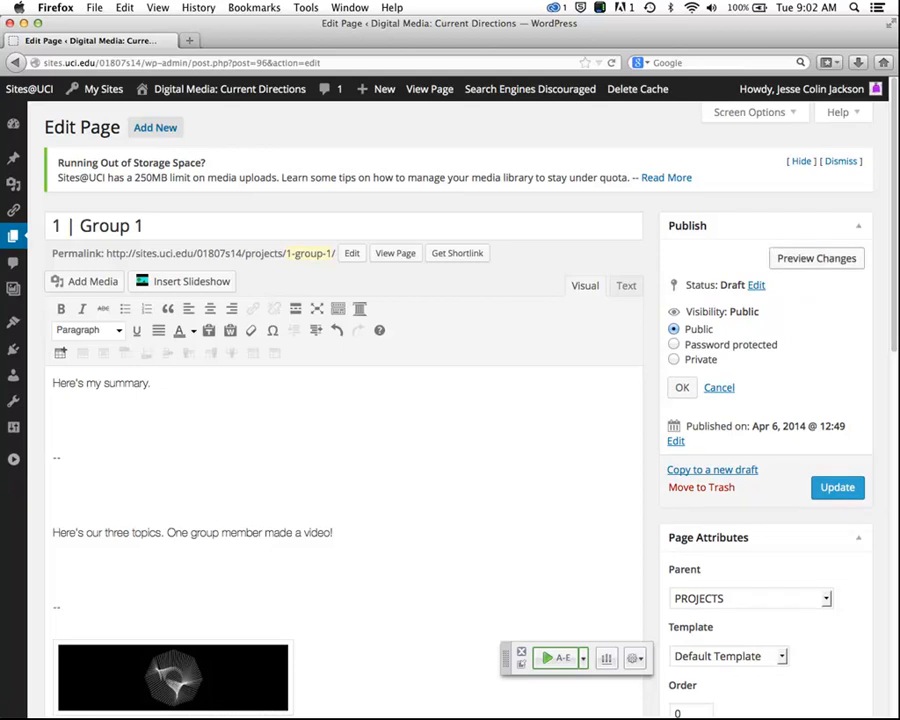
# Step: Preview the page changes and look over the page body in the preview
pyautogui.click(817, 258)
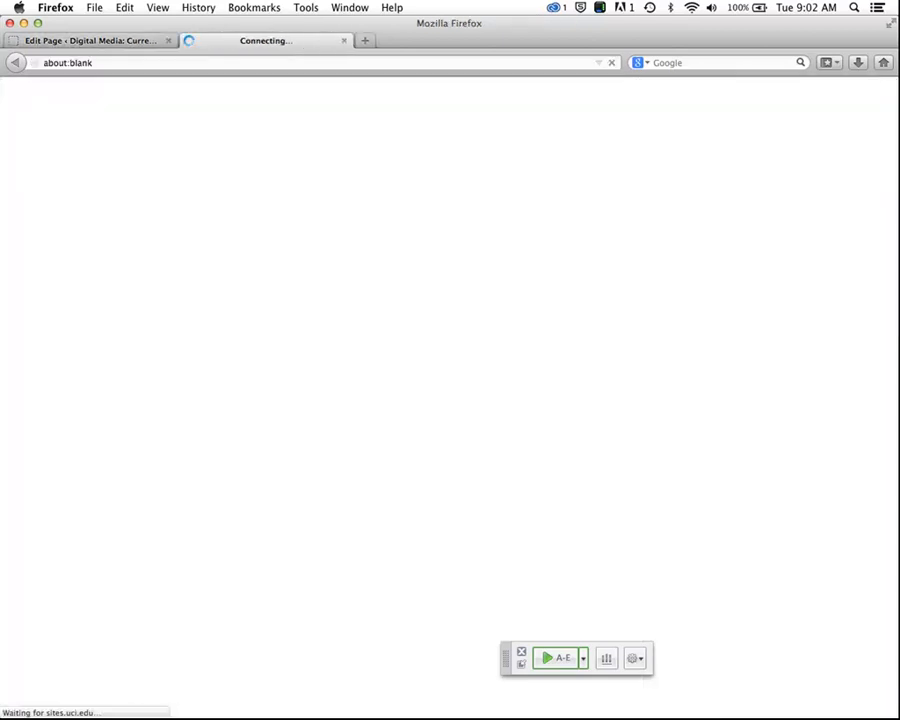
pyautogui.scroll(-5, 450, 400)
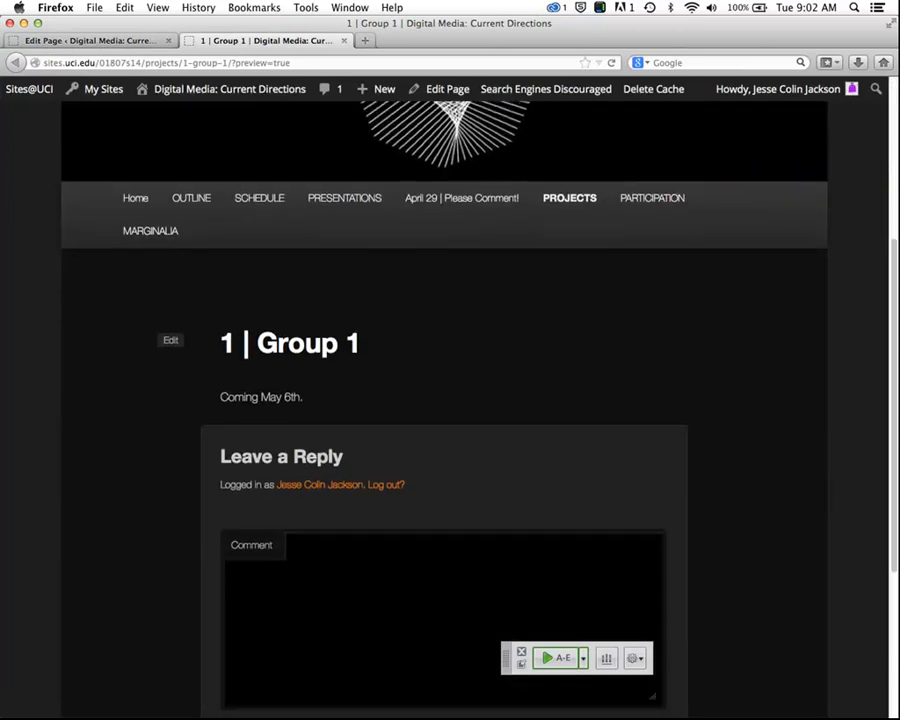
# Step: Look over the rest of the previewed Group 1 page, from the header down to the comment form and footer
pyautogui.scroll(2, 450, 400)
pyautogui.scroll(-4, 450, 400)
pyautogui.scroll(-3, 450, 400)
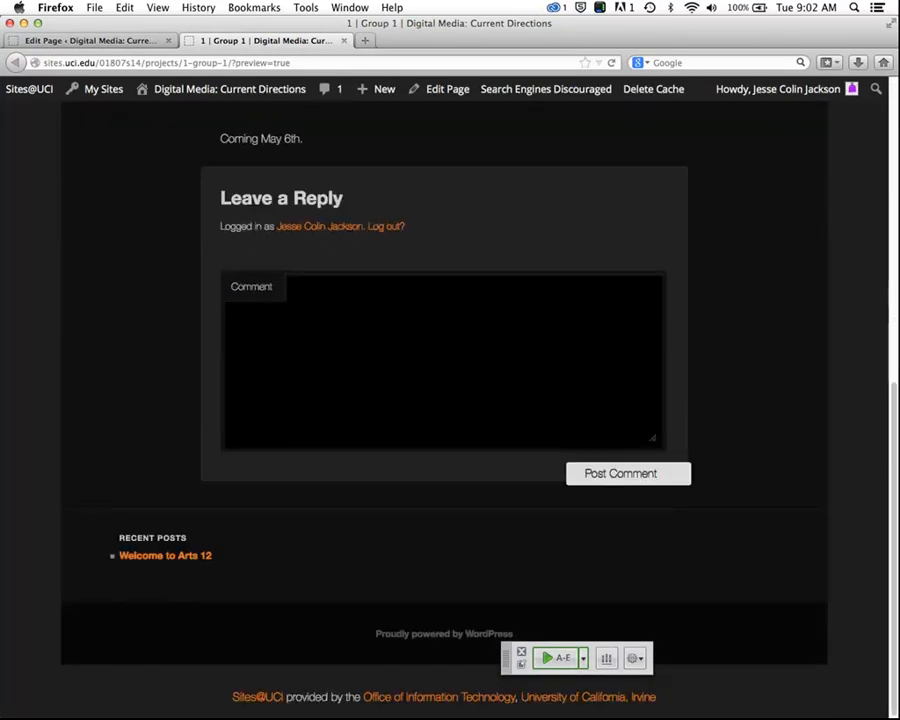
pyautogui.scroll(5, 450, 400)
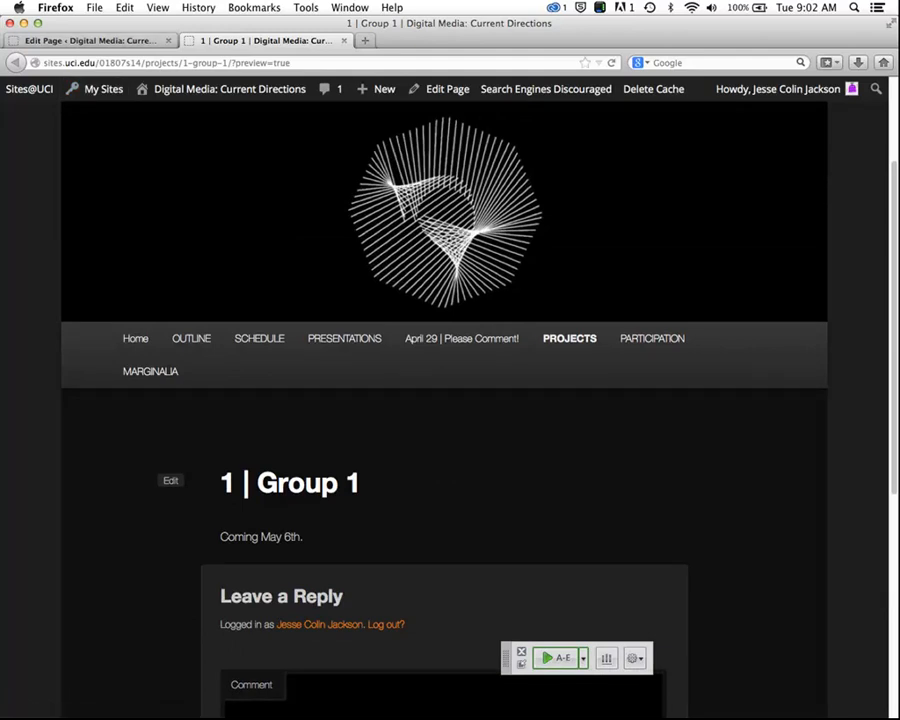
# Step: Return to the Group 1 page editor, set the page's status to Published and update the page
pyautogui.click(90, 41)
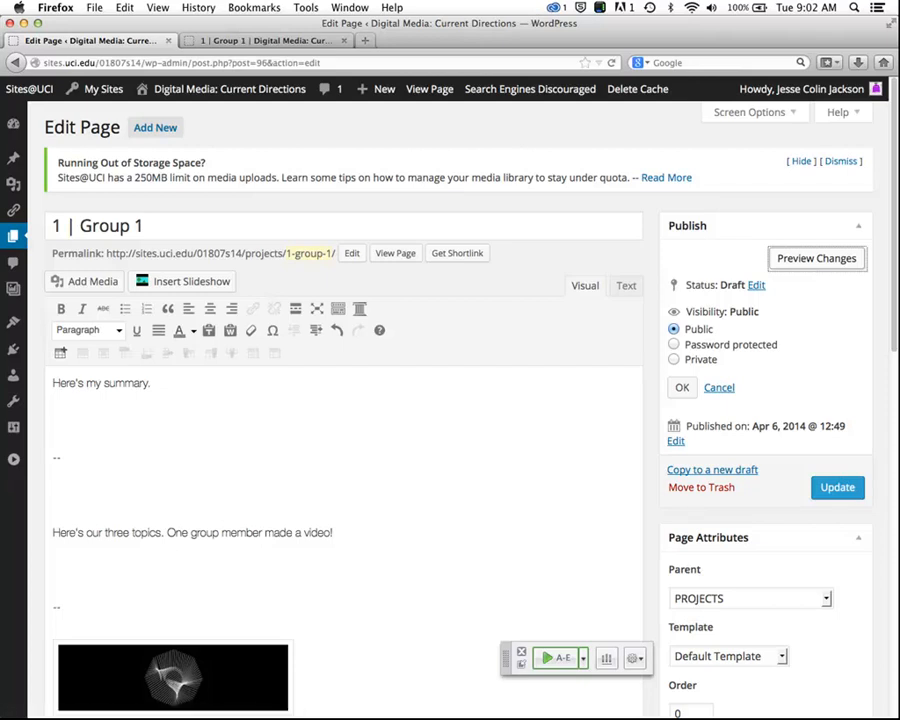
pyautogui.click(756, 285)
pyautogui.click(717, 307)
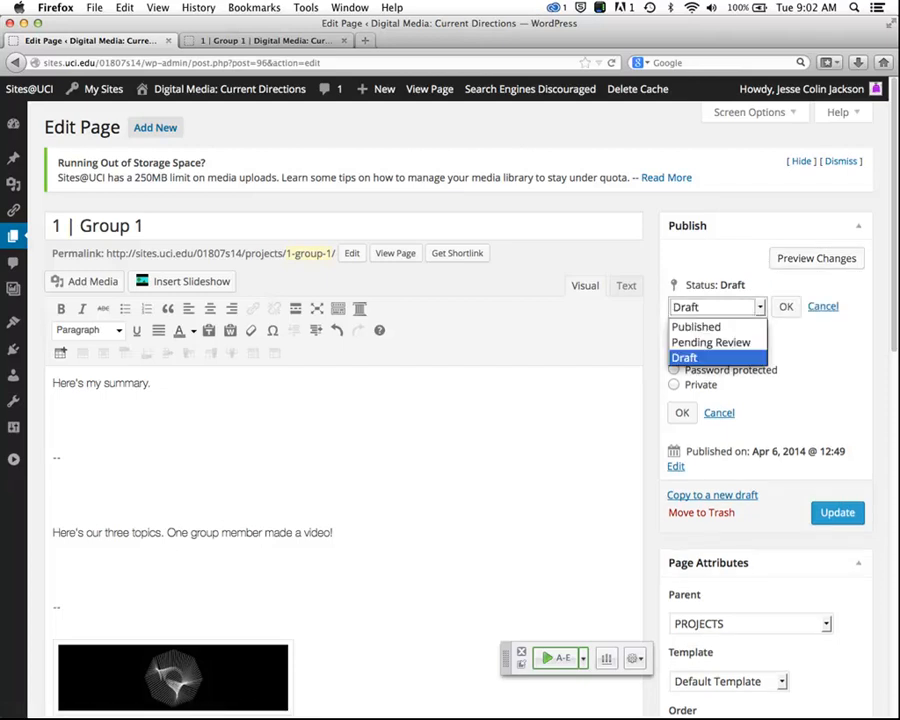
pyautogui.click(695, 327)
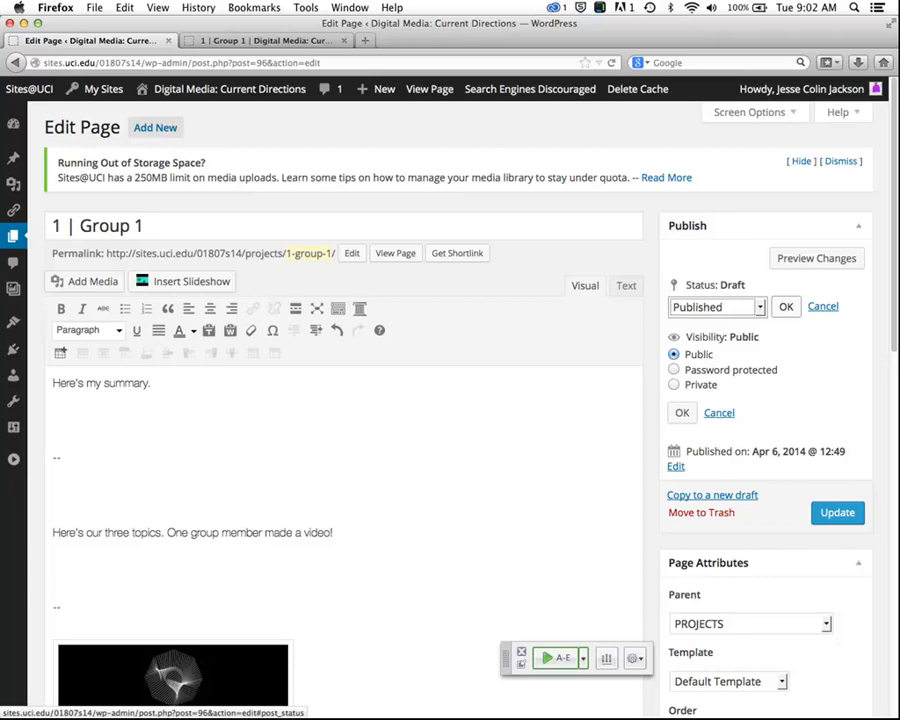
pyautogui.click(786, 306)
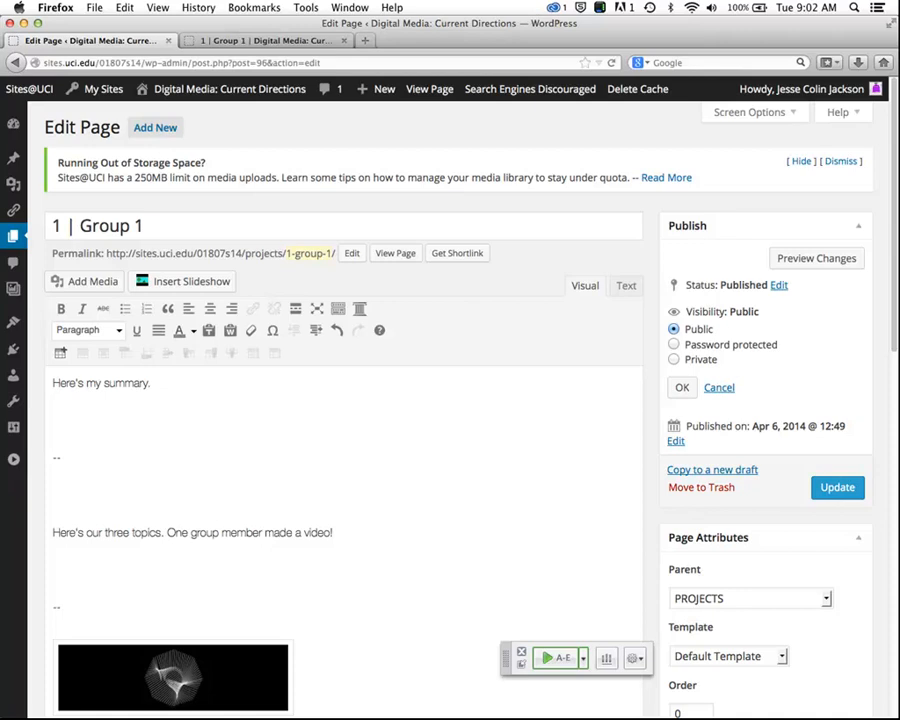
pyautogui.click(837, 488)
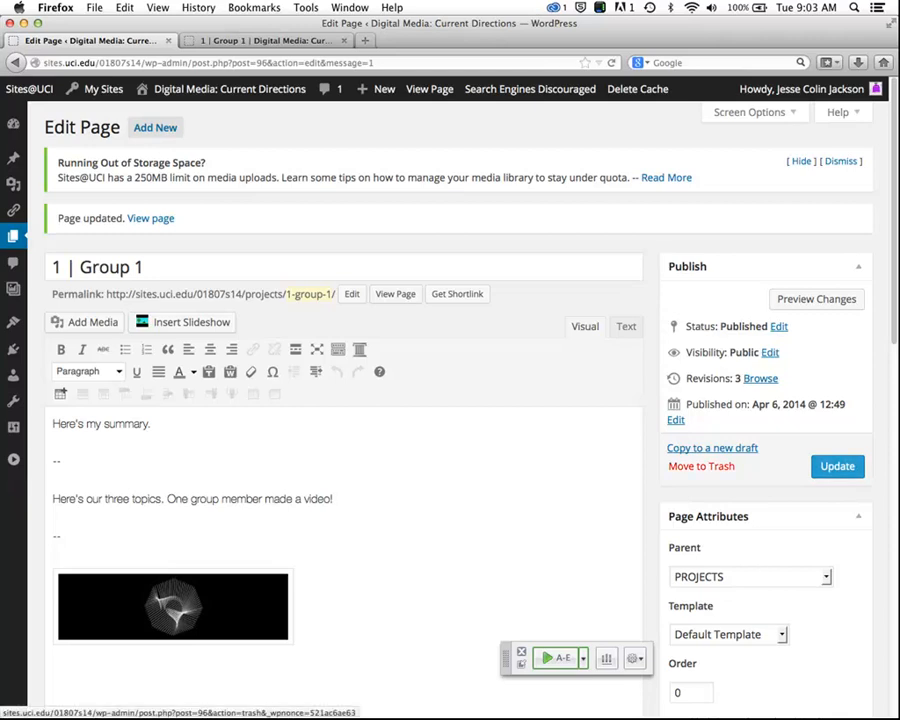
# Step: Check the slideshow insertion dialog for available slideshows and close it without inserting one
pyautogui.scroll(-1, 701, 466)
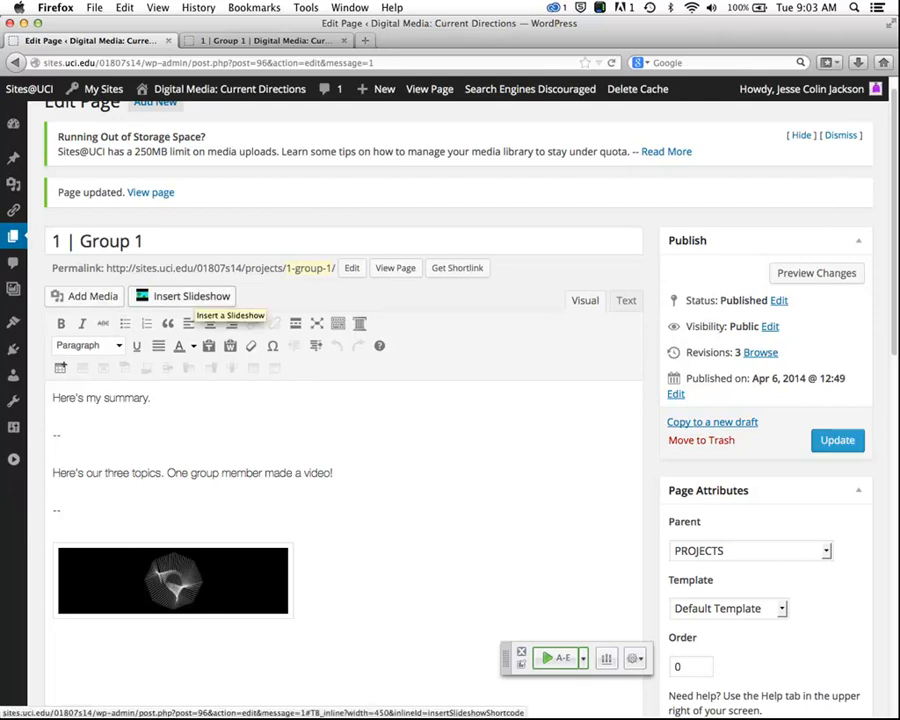
pyautogui.click(192, 296)
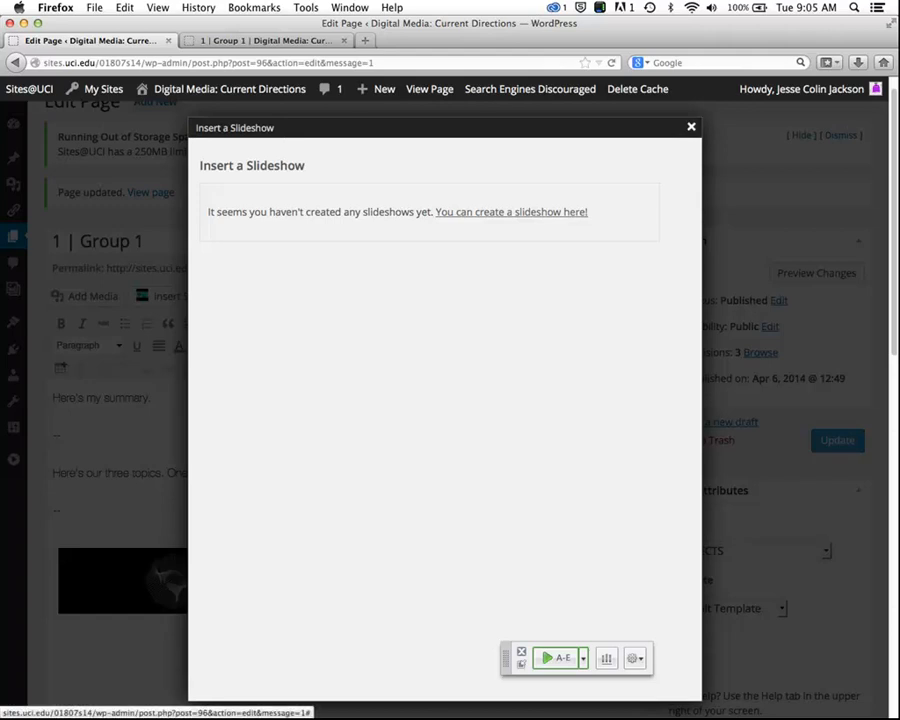
pyautogui.click(691, 126)
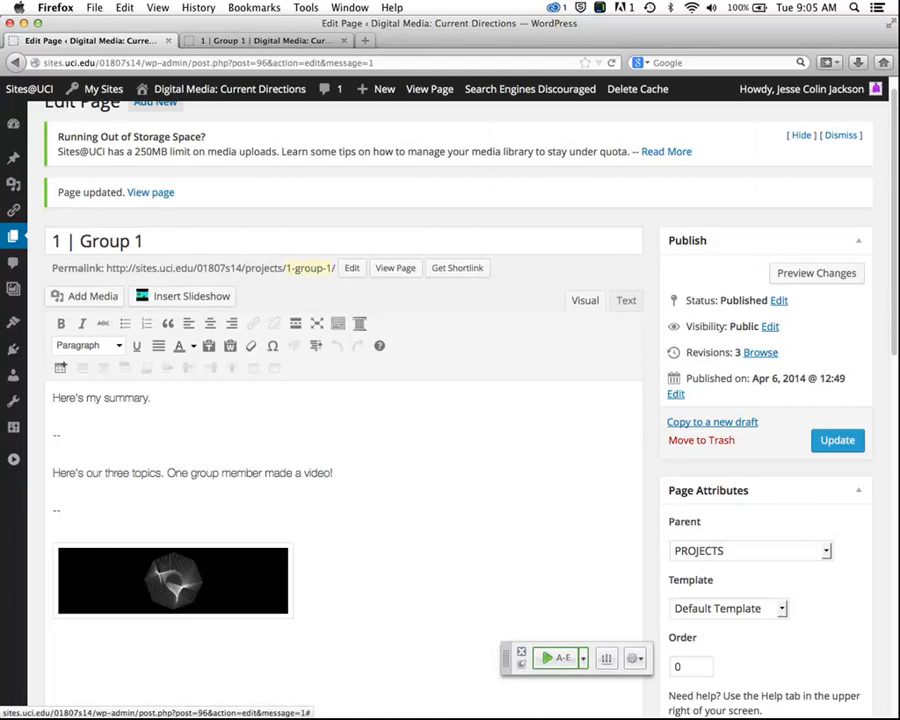